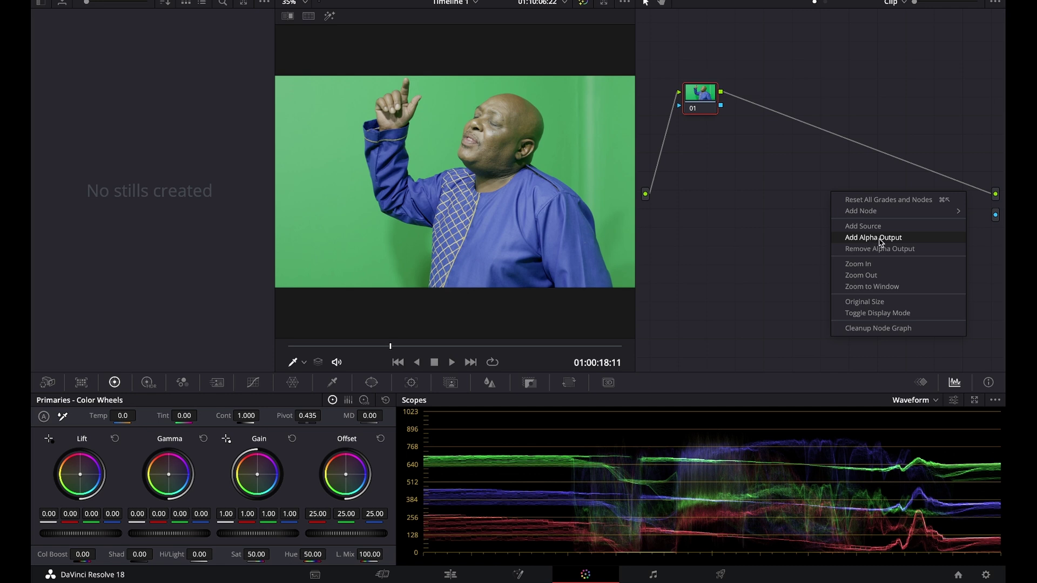
- Wire node 01's alpha into the graph's alpha output and switch the qualifier to 3D mode
click(997, 218)
drag(997, 218, 722, 110)
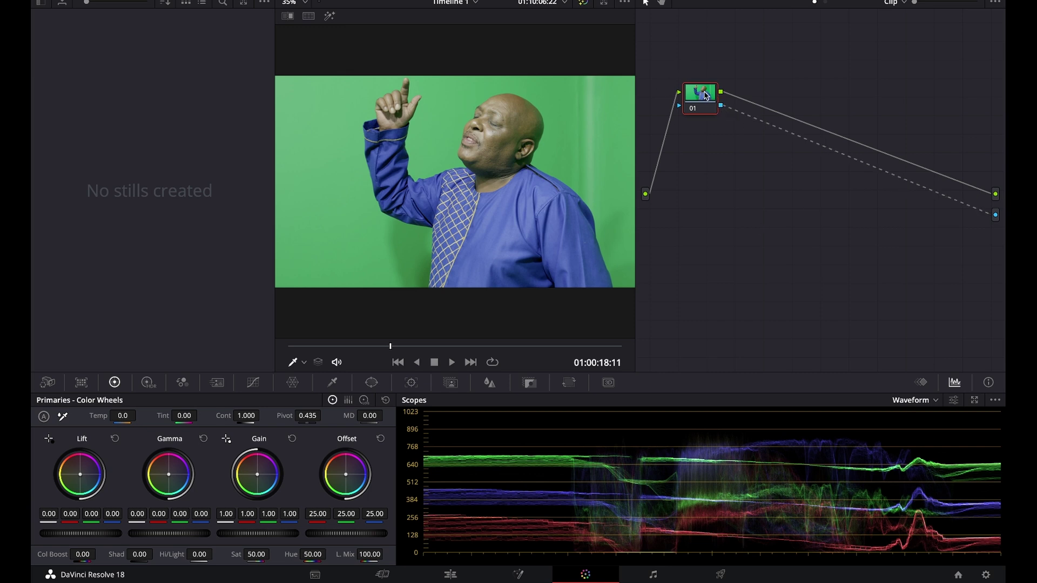
click(332, 383)
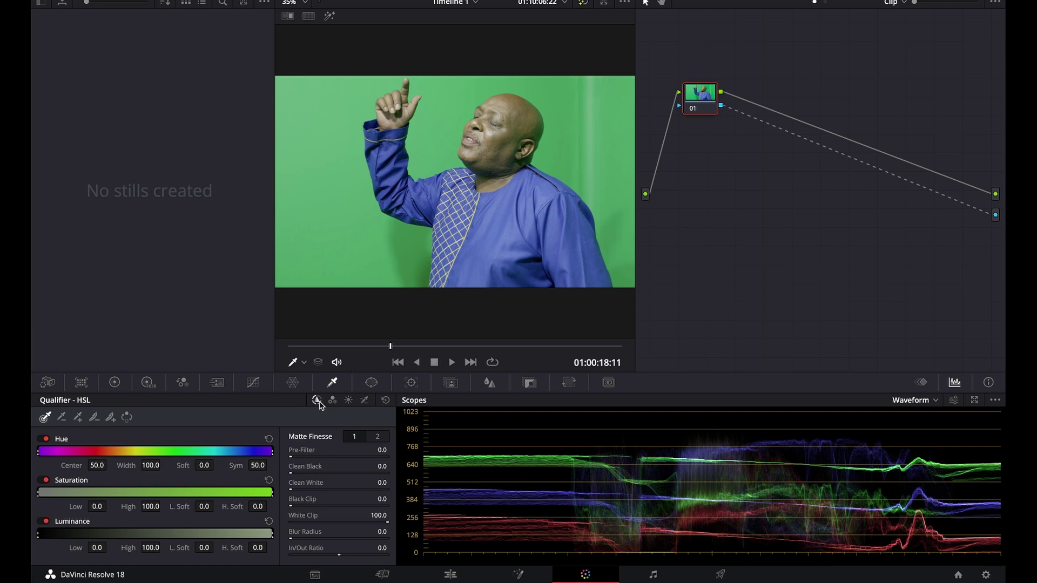
click(365, 401)
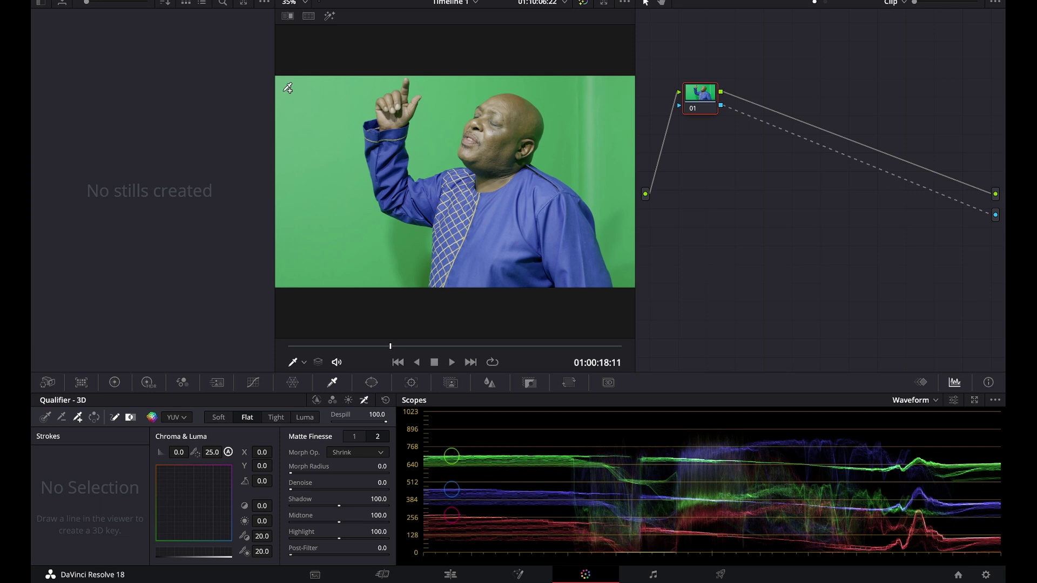
- Sample the green backdrop down the left edge and disable the Video 1 sky track
mouse_move(284, 83)
mouse_down()
mouse_move(293, 159)
mouse_move(286, 283)
mouse_up()
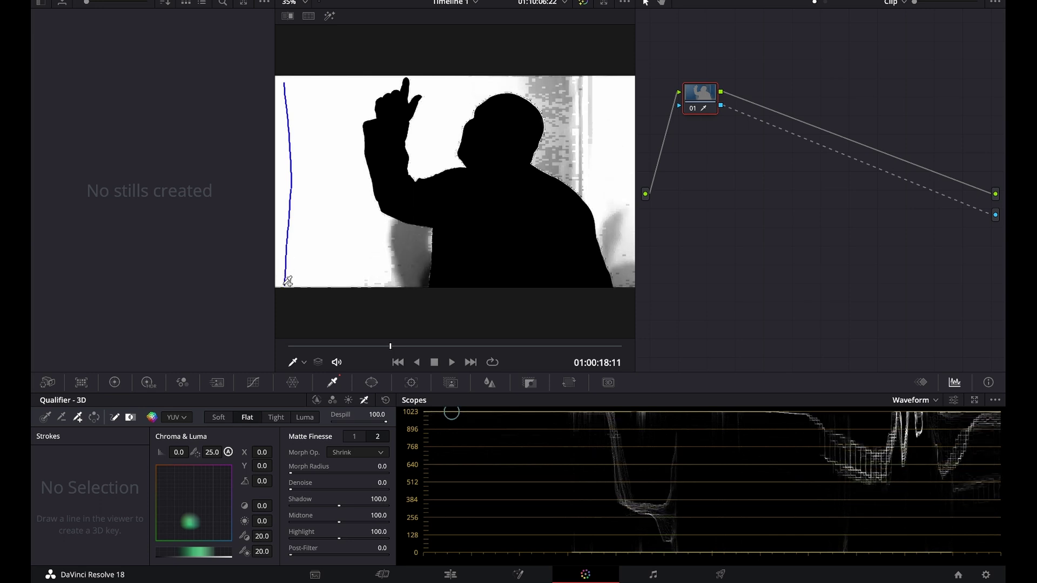
drag(298, 82, 304, 278)
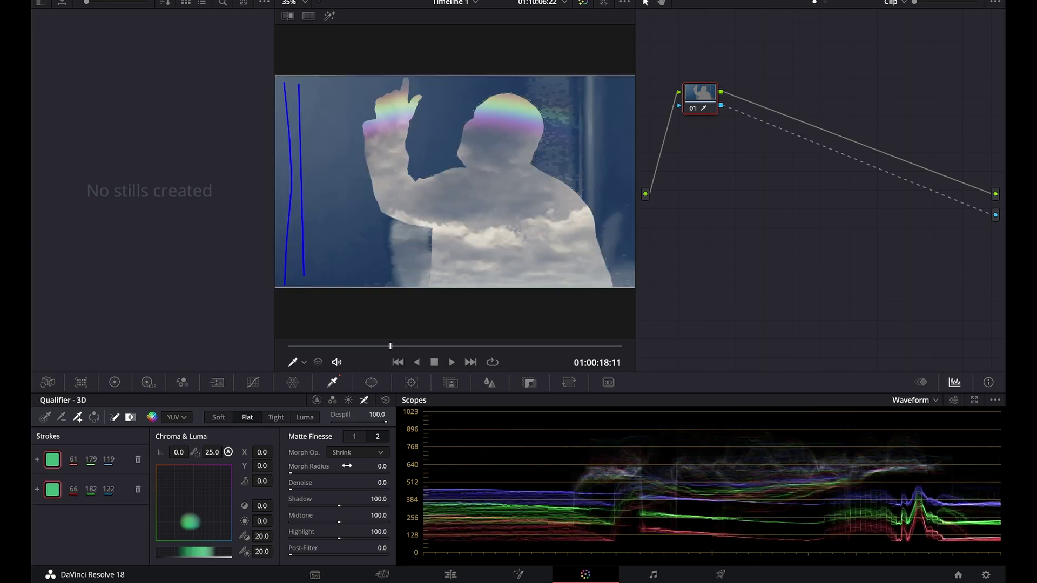
click(453, 576)
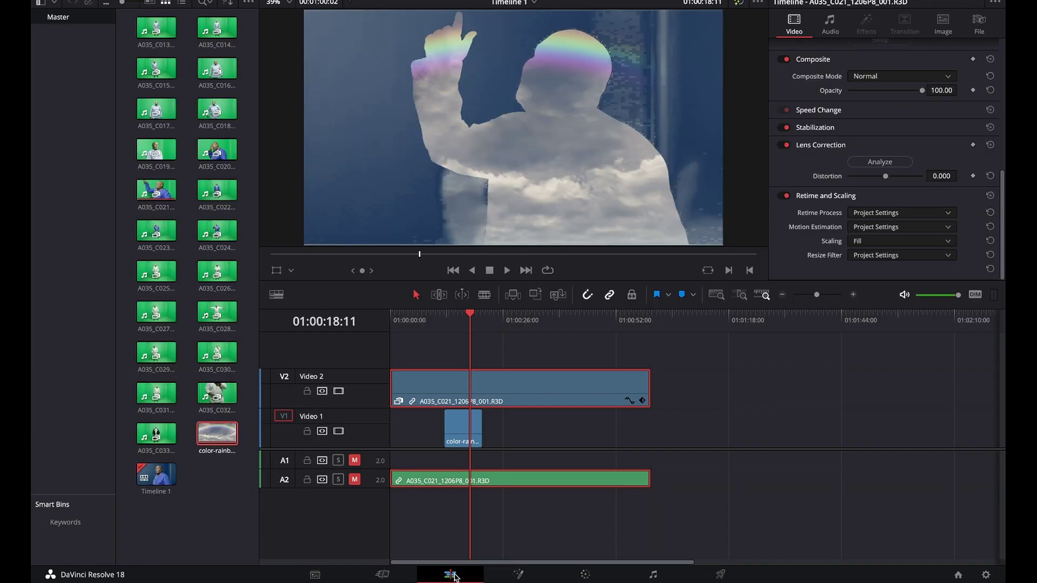
click(339, 432)
click(586, 575)
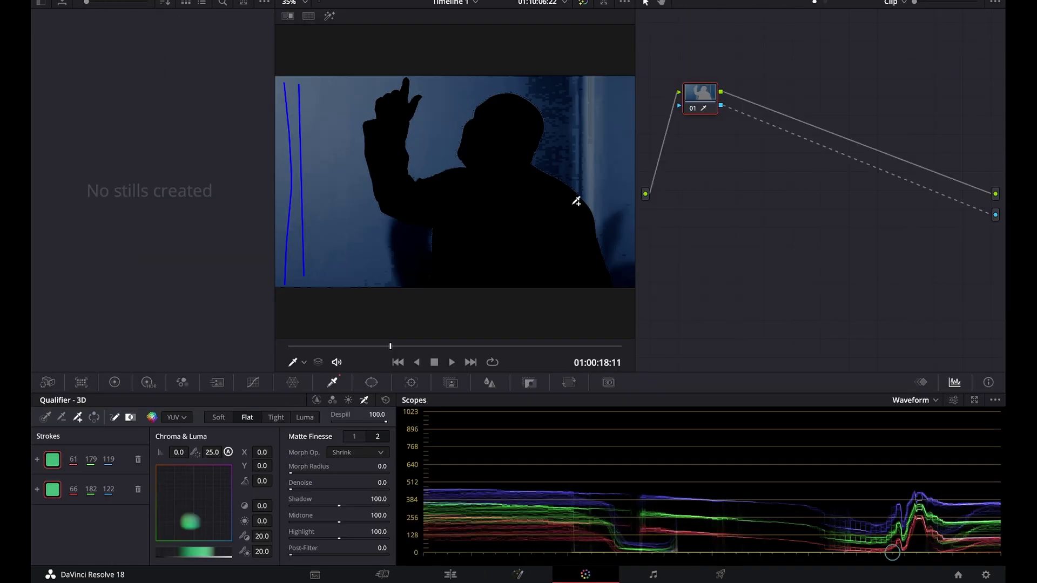
- Add 3D qualifier strokes over the green beside the raised arm and lower left of the singer
drag(314, 82, 318, 280)
drag(323, 87, 339, 281)
drag(344, 89, 357, 285)
drag(383, 229, 381, 287)
mouse_move(413, 237)
mouse_down()
mouse_move(409, 284)
mouse_move(397, 235)
mouse_move(397, 285)
mouse_up()
drag(429, 246, 427, 286)
drag(362, 85, 361, 243)
mouse_move(377, 81)
mouse_down()
mouse_move(370, 114)
mouse_move(384, 88)
mouse_move(412, 73)
mouse_move(414, 92)
mouse_move(432, 103)
mouse_move(418, 177)
mouse_up()
drag(449, 80, 427, 174)
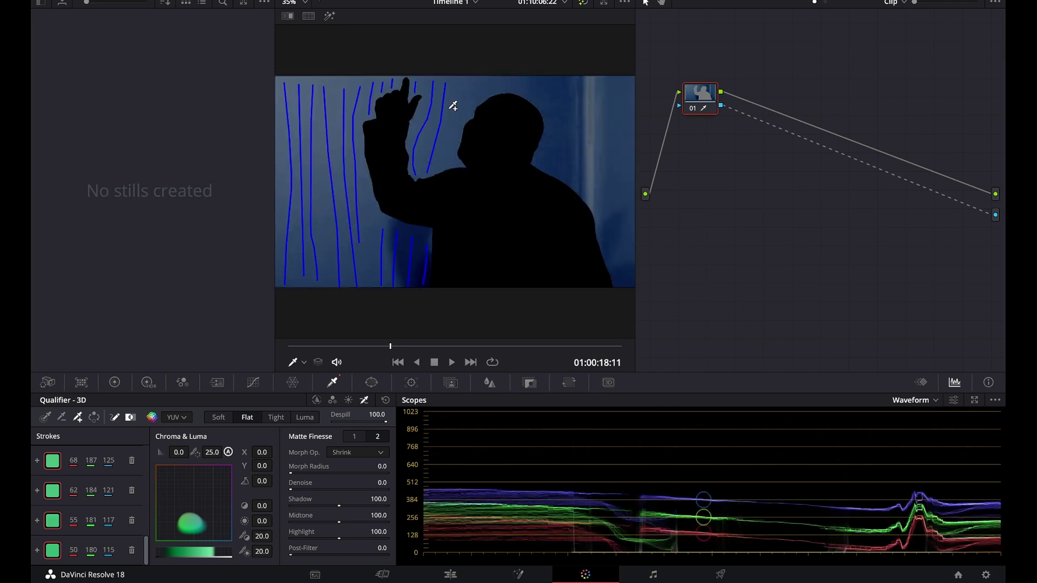
drag(459, 80, 449, 161)
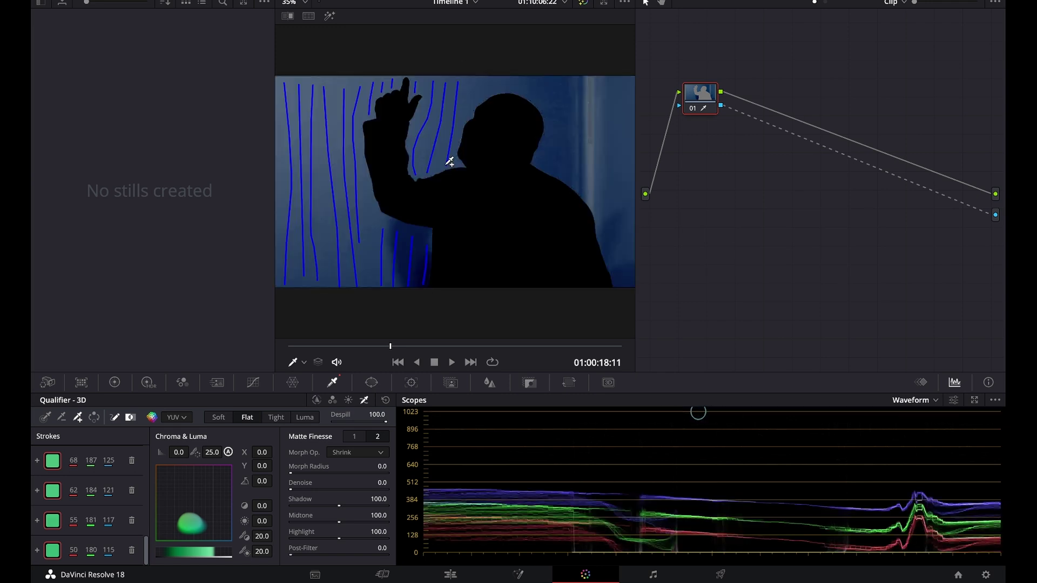
- Stroke the remaining green on the far left, above the head and along the right side
drag(295, 119, 355, 82)
drag(295, 181, 349, 154)
drag(314, 263, 344, 201)
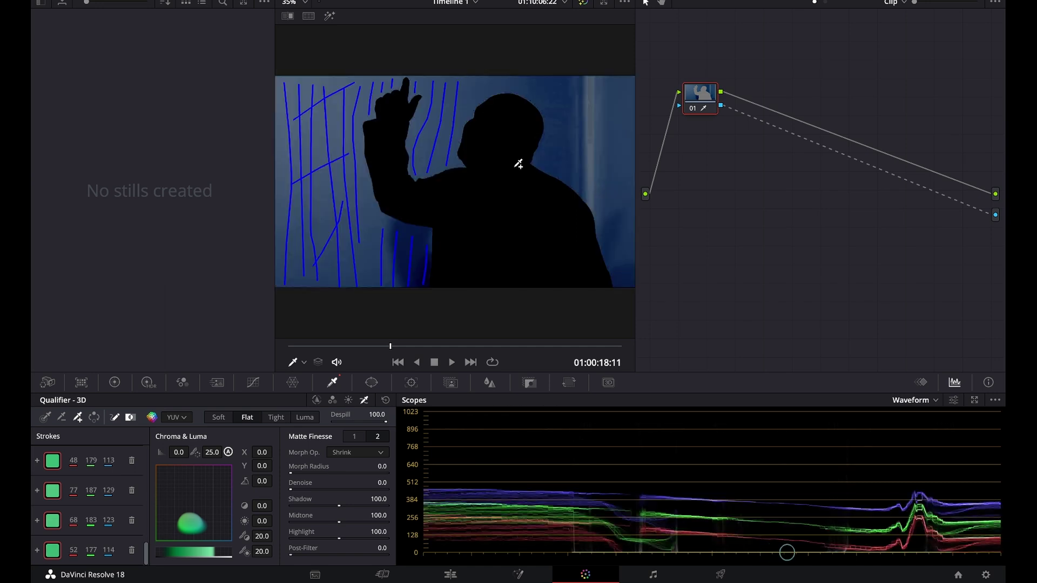
mouse_move(472, 79)
mouse_down()
mouse_move(464, 117)
mouse_move(488, 79)
mouse_move(481, 101)
mouse_move(498, 85)
mouse_move(536, 98)
mouse_move(552, 166)
mouse_up()
drag(567, 81, 565, 179)
mouse_move(582, 81)
mouse_down()
mouse_move(579, 163)
mouse_move(605, 249)
mouse_up()
drag(619, 81, 616, 281)
drag(630, 81, 628, 284)
drag(339, 92, 336, 235)
drag(323, 153, 318, 253)
drag(444, 86, 438, 160)
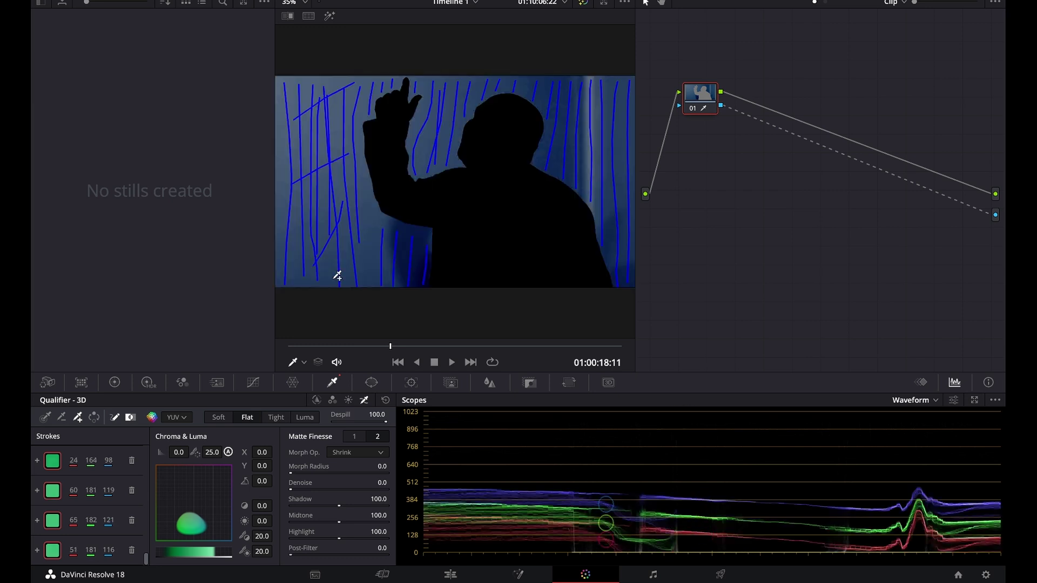
- Turn off highlight and sample the leftover green on the left and top-left
click(95, 419)
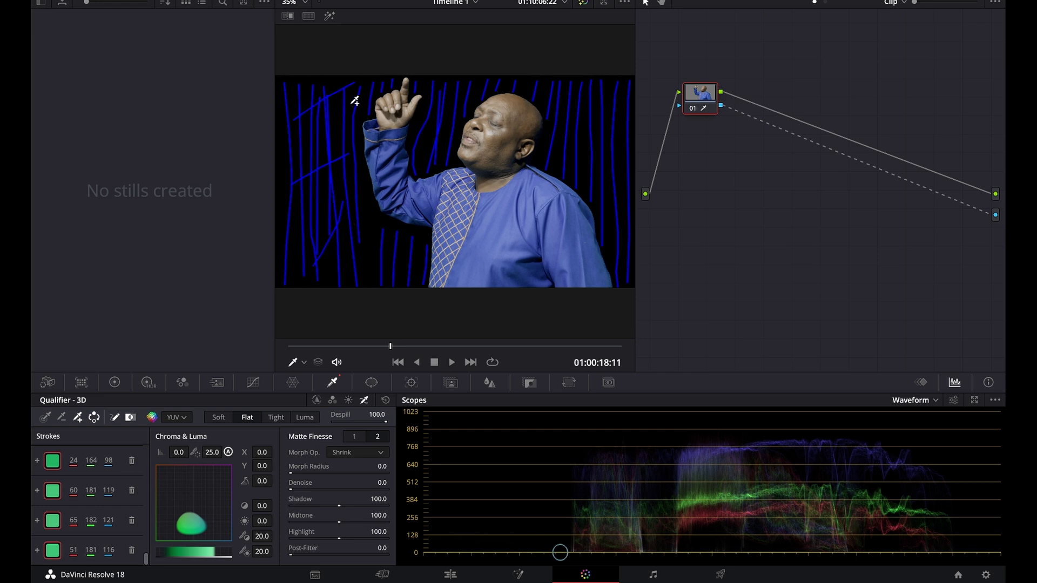
drag(333, 85, 331, 241)
drag(305, 162, 291, 205)
drag(348, 102, 344, 161)
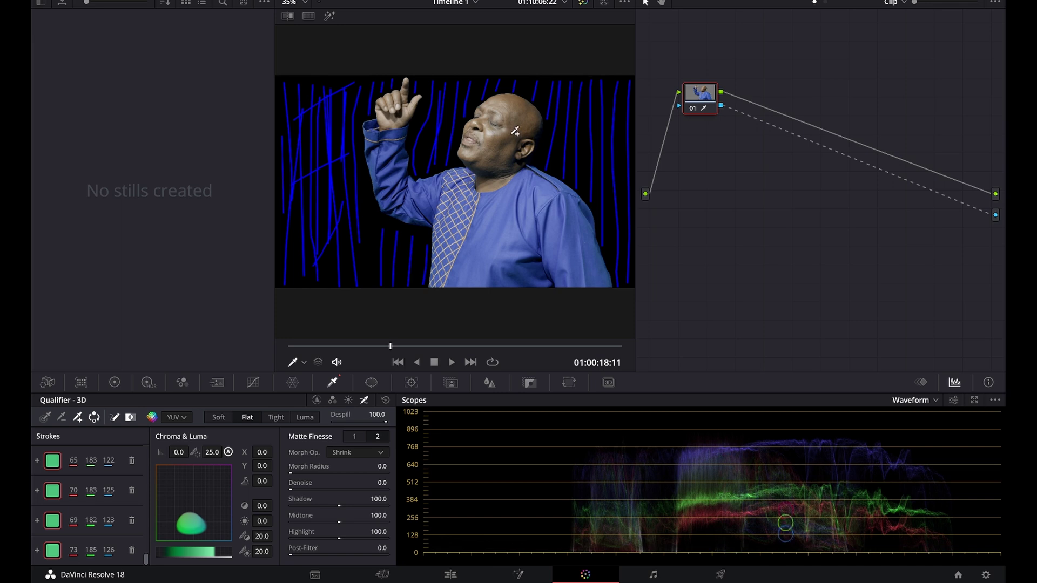
- Raise the Key palette's Qualifier Gain to 2.000, then go back to the Qualifier
click(530, 383)
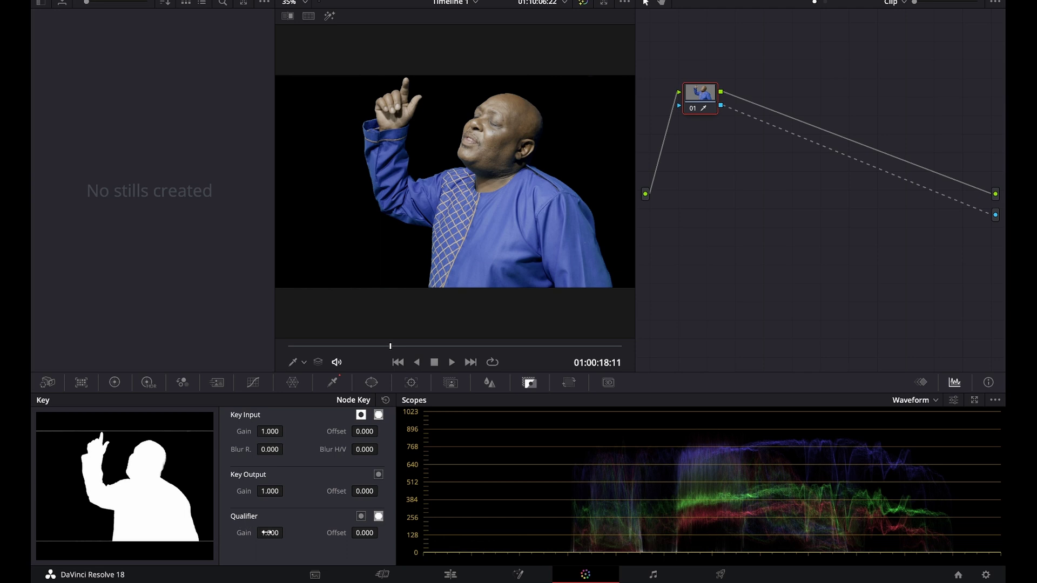
drag(266, 533, 522, 544)
drag(813, 562, 975, 558)
click(333, 382)
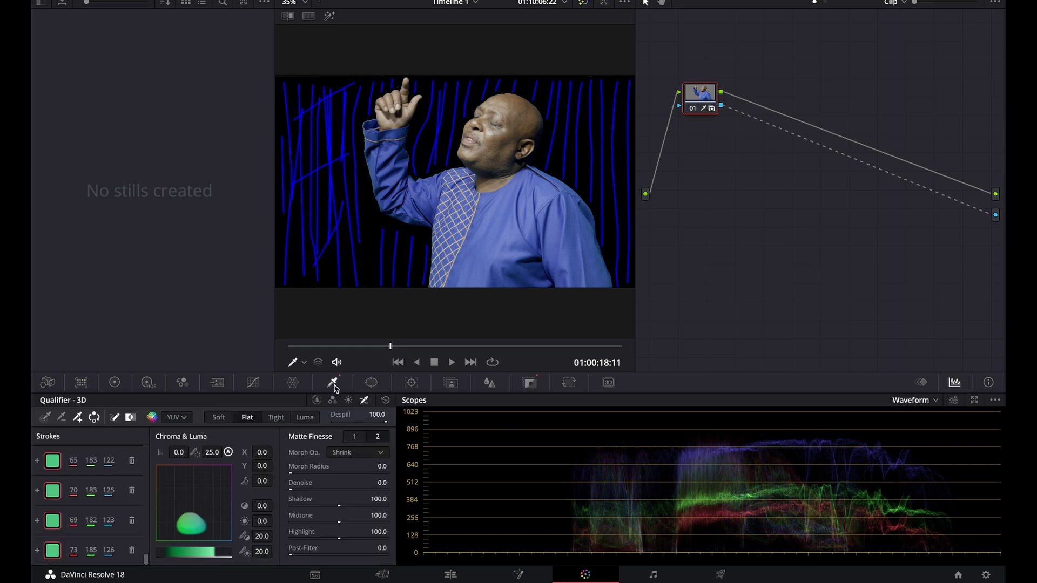
- Inspect the singer's key edges in the enhanced viewer
scroll(517, 209, down, 2)
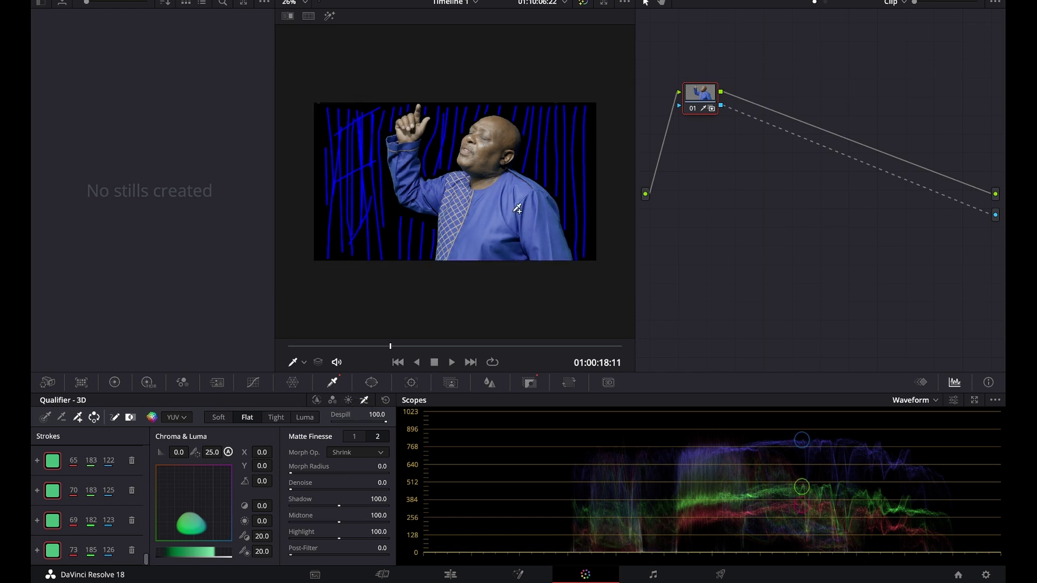
scroll(516, 209, up, 2)
key(alt+f)
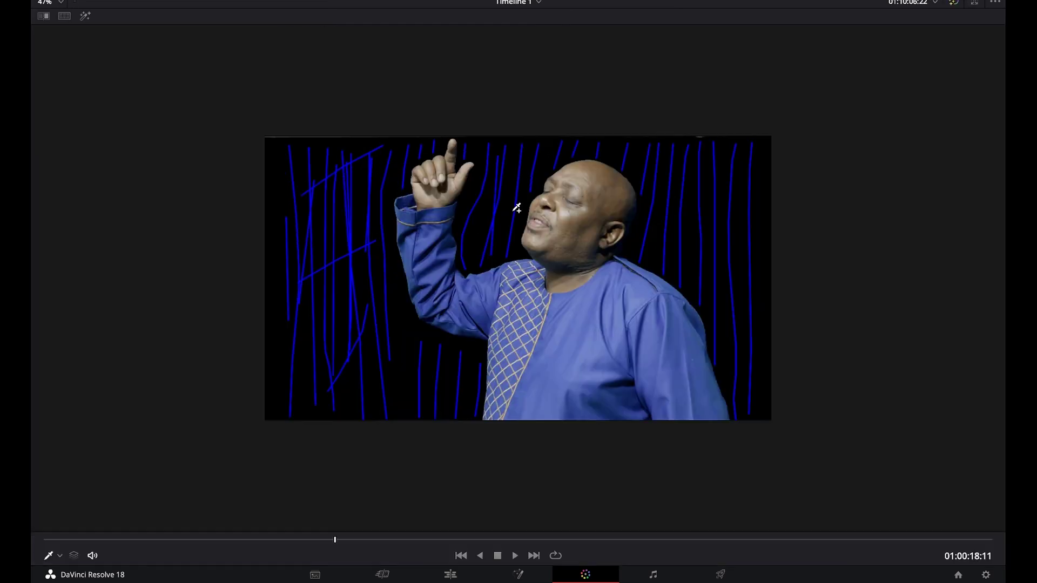
scroll(571, 252, up, 10)
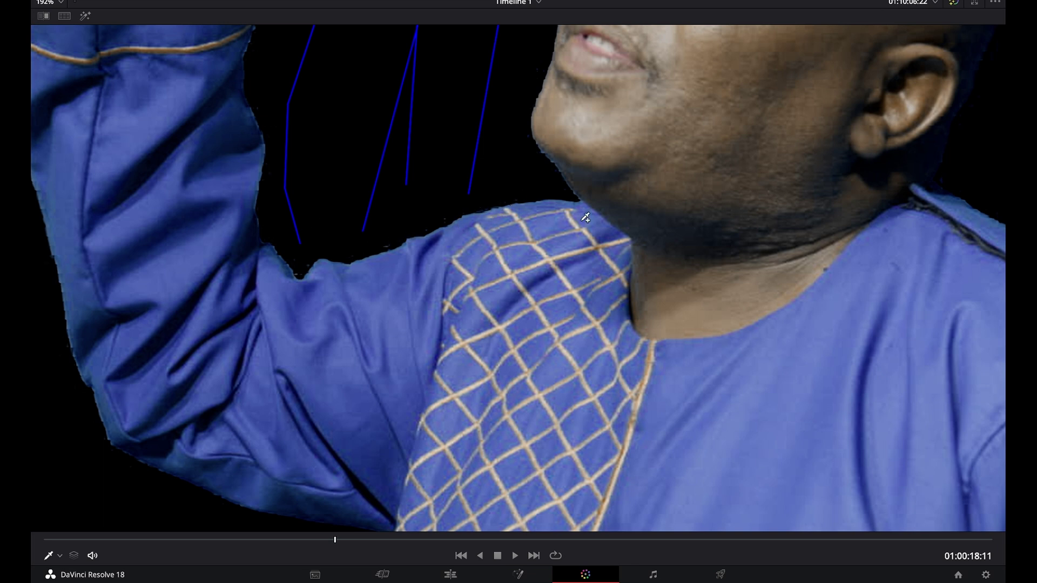
scroll(585, 217, down, 3)
scroll(586, 217, down, 5)
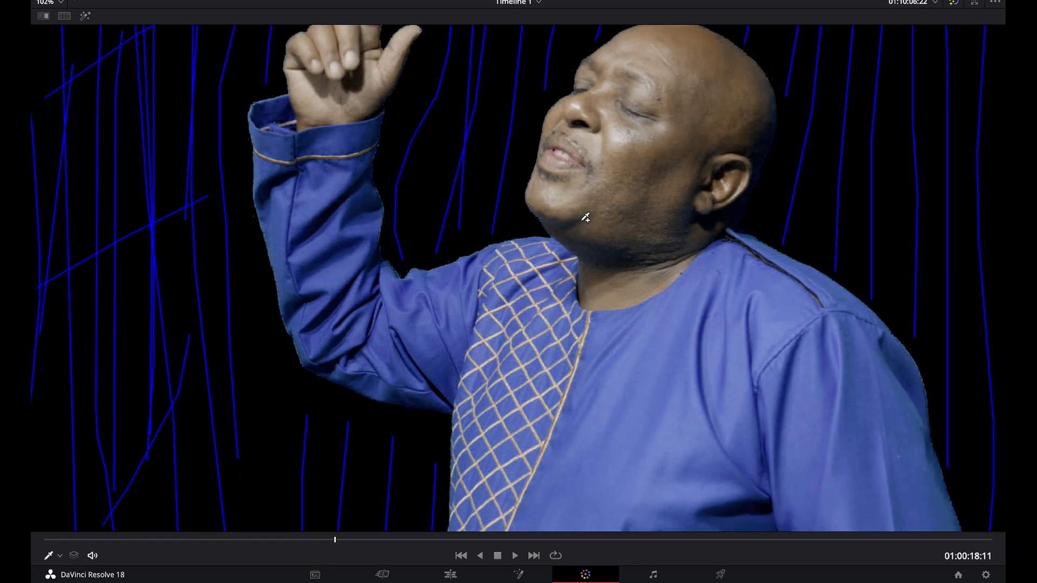
scroll(586, 218, up, 3)
scroll(586, 217, up, 5)
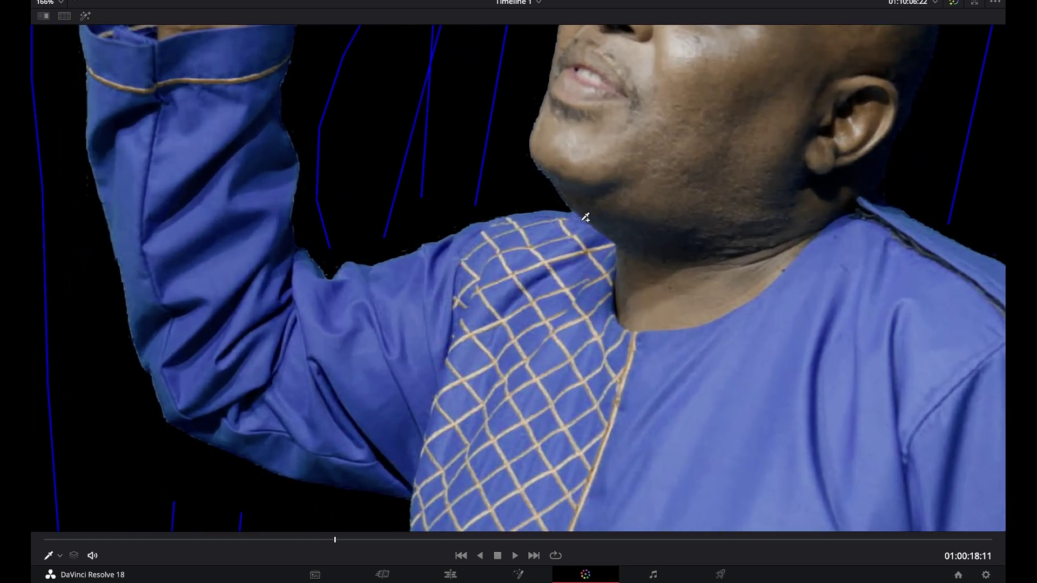
key(alt+f)
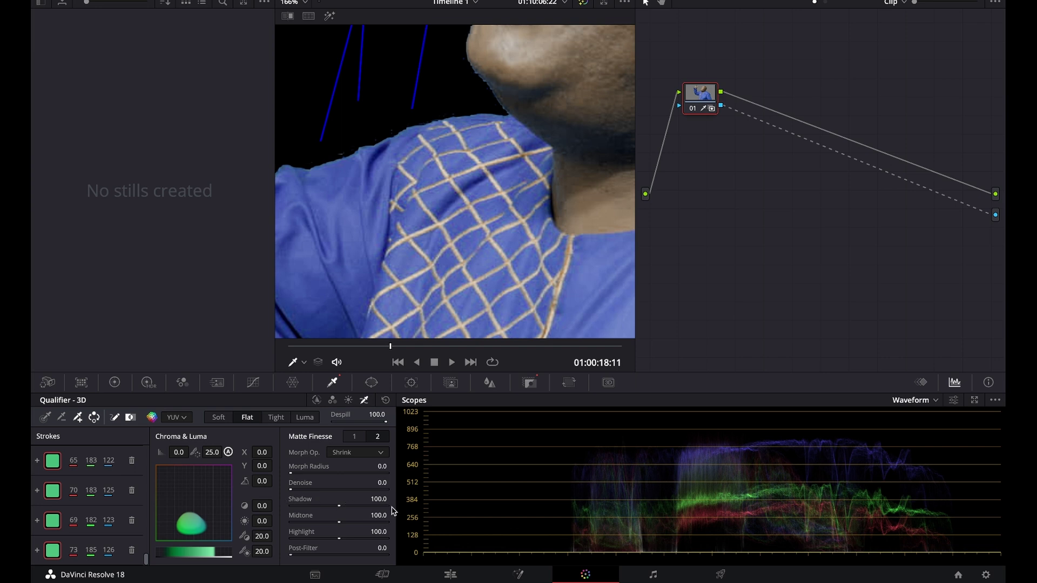
- Set Matte Finesse Clean Black to 3.0 and Blur Radius to 4.6, checking edges enlarged
click(356, 439)
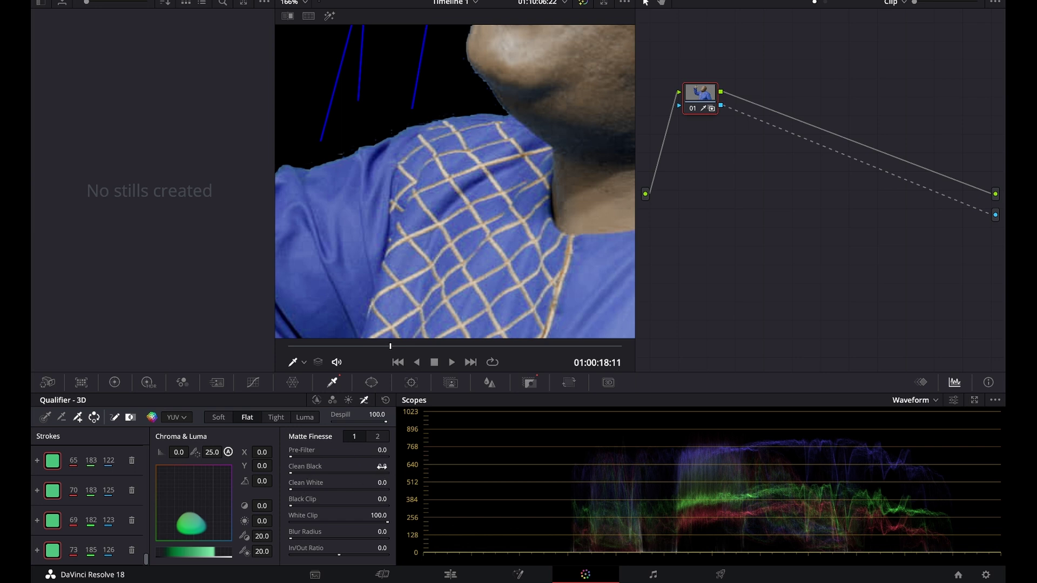
scroll(432, 267, up, 5)
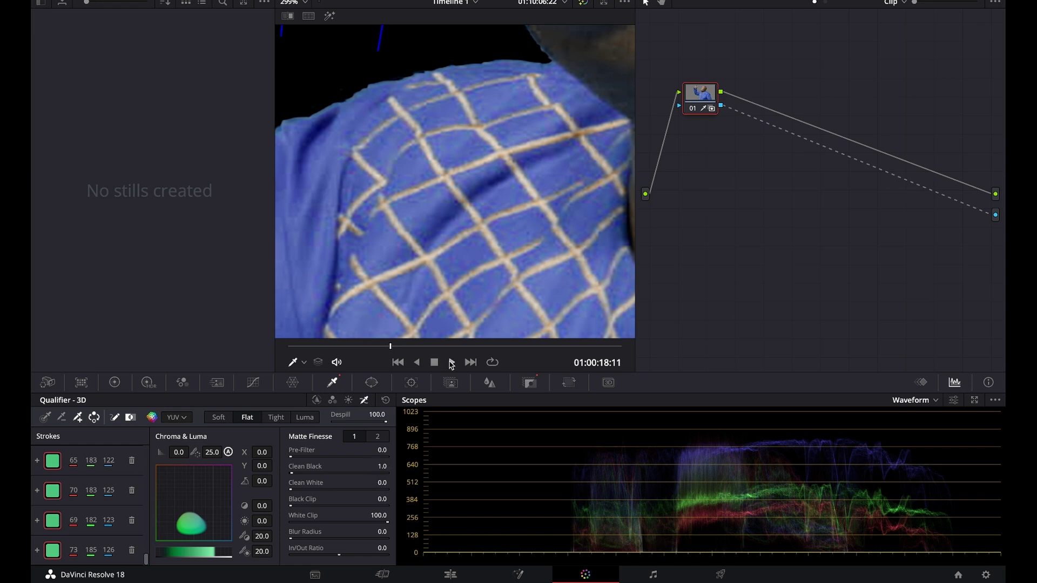
key(alt+f)
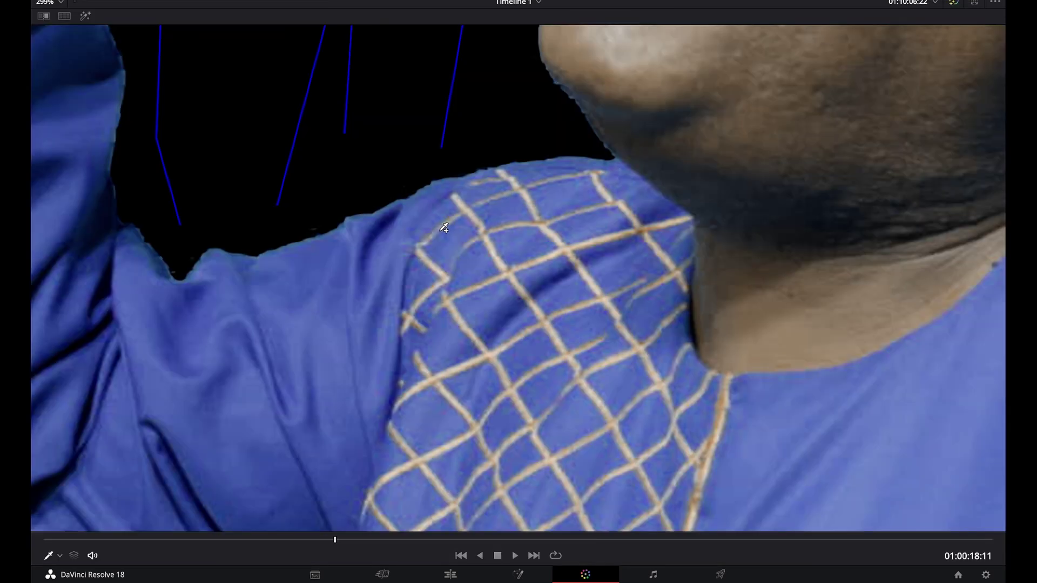
key(alt+f)
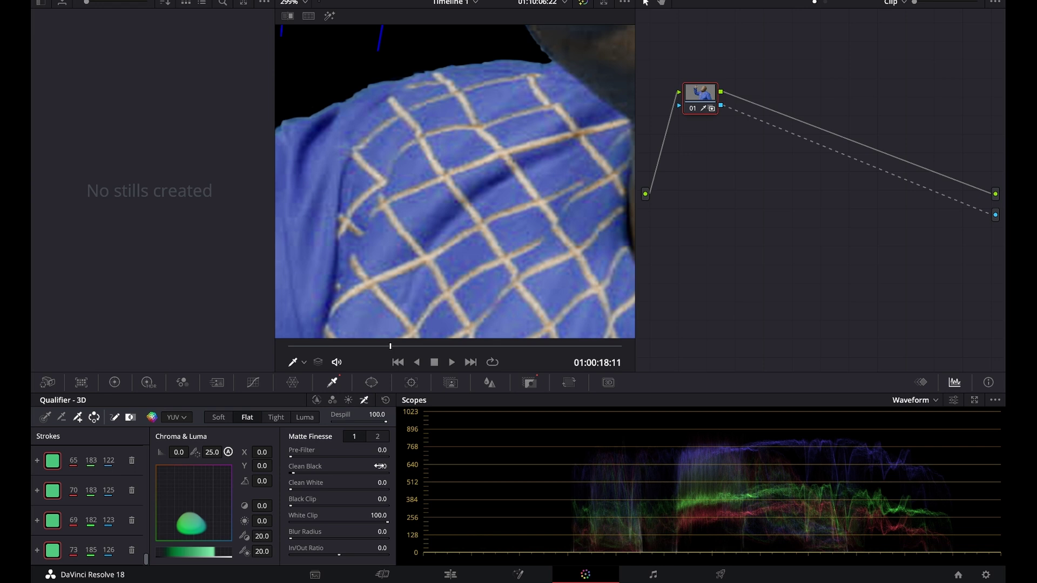
key(alt+f)
scroll(339, 265, down, 3)
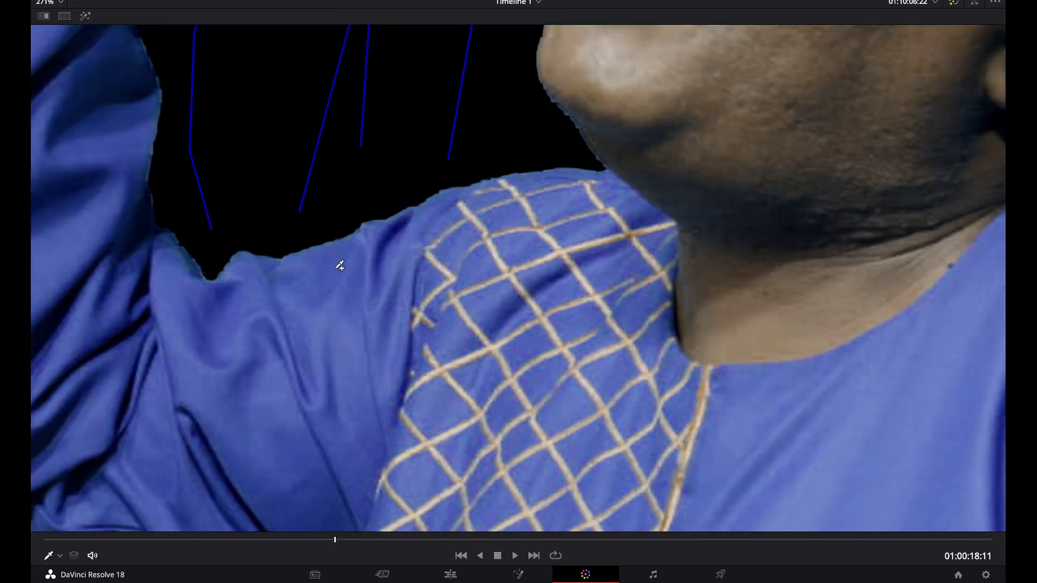
scroll(339, 266, down, 5)
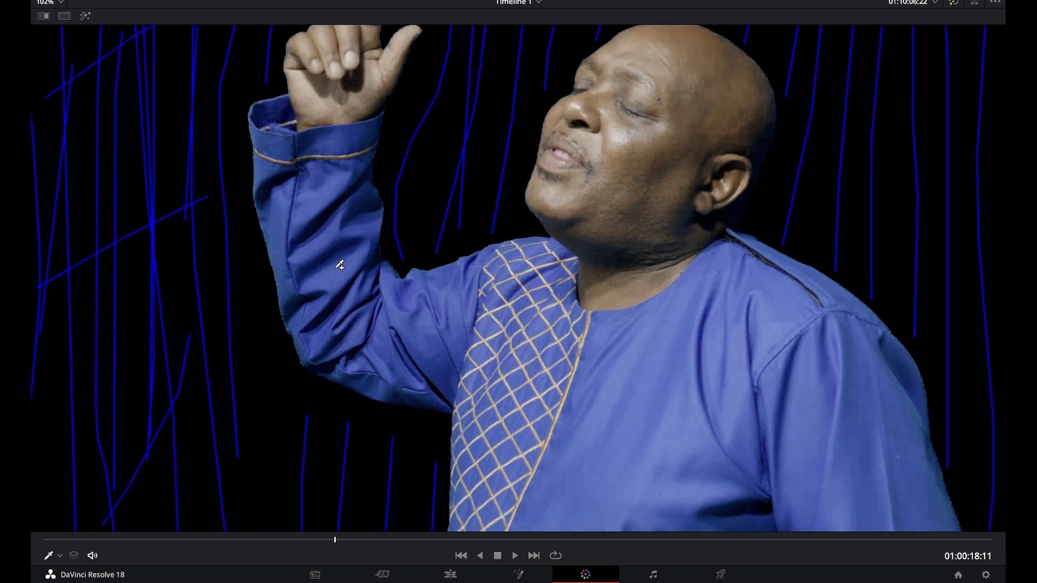
scroll(339, 266, down, 3)
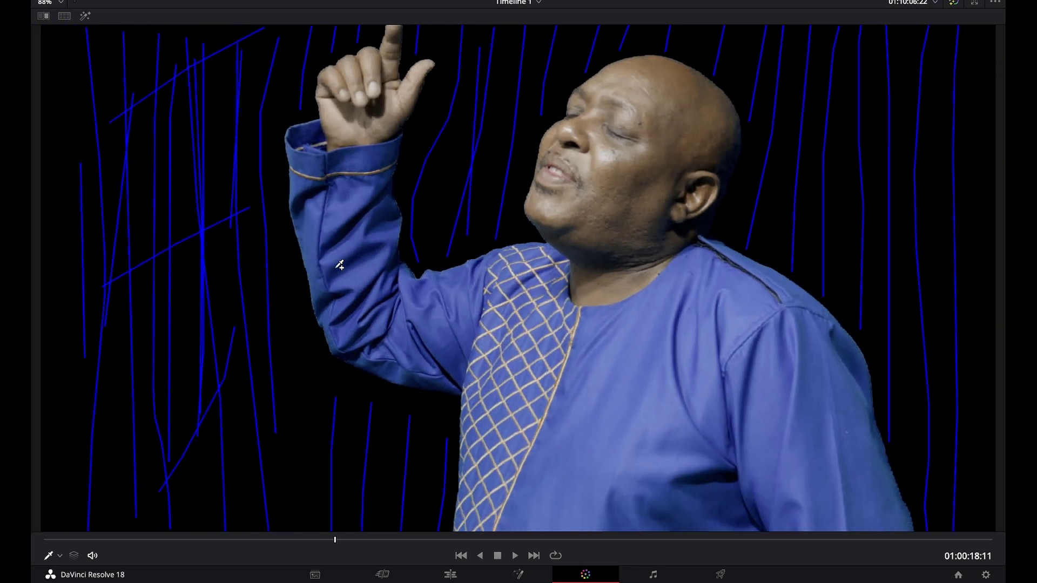
scroll(339, 265, up, 2)
key(alt+f)
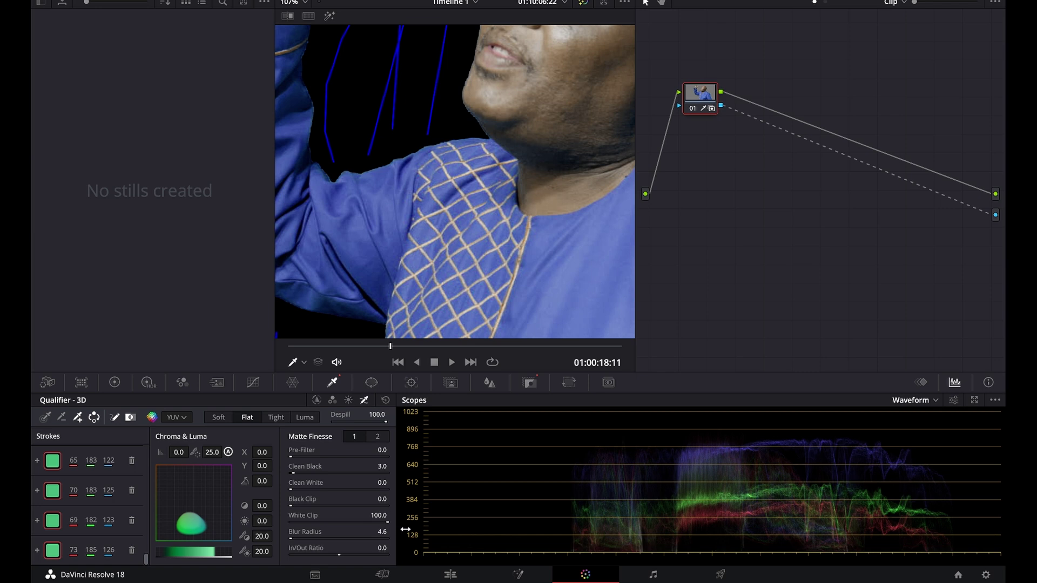
- Set the matte Blur Radius to 4.9 and Denoise to 0.0
drag(408, 531, 408, 530)
drag(421, 547, 327, 547)
click(378, 437)
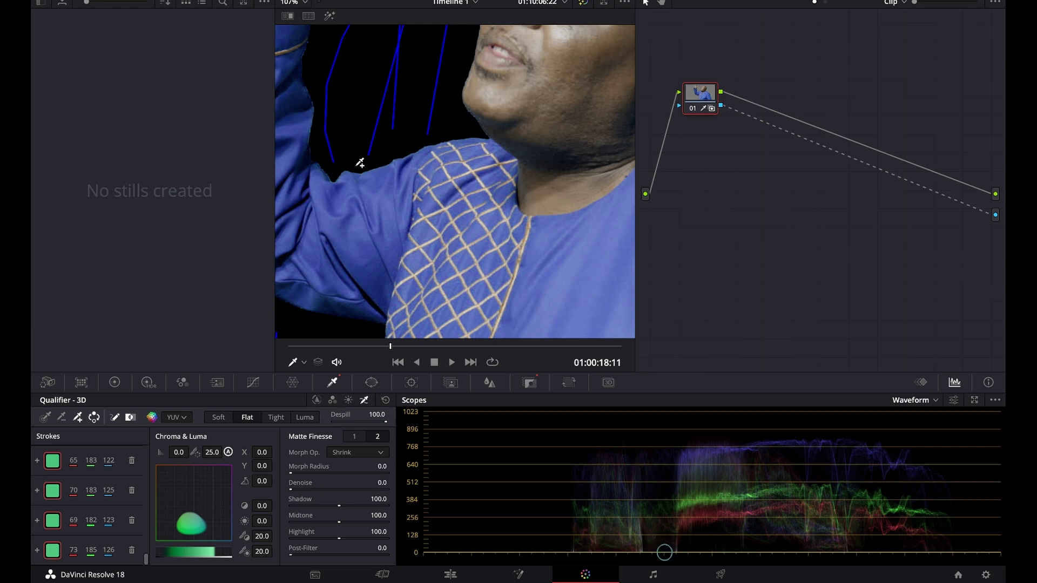
mouse_move(391, 481)
mouse_down()
mouse_move(372, 481)
mouse_move(496, 471)
mouse_move(380, 483)
mouse_up()
click(355, 436)
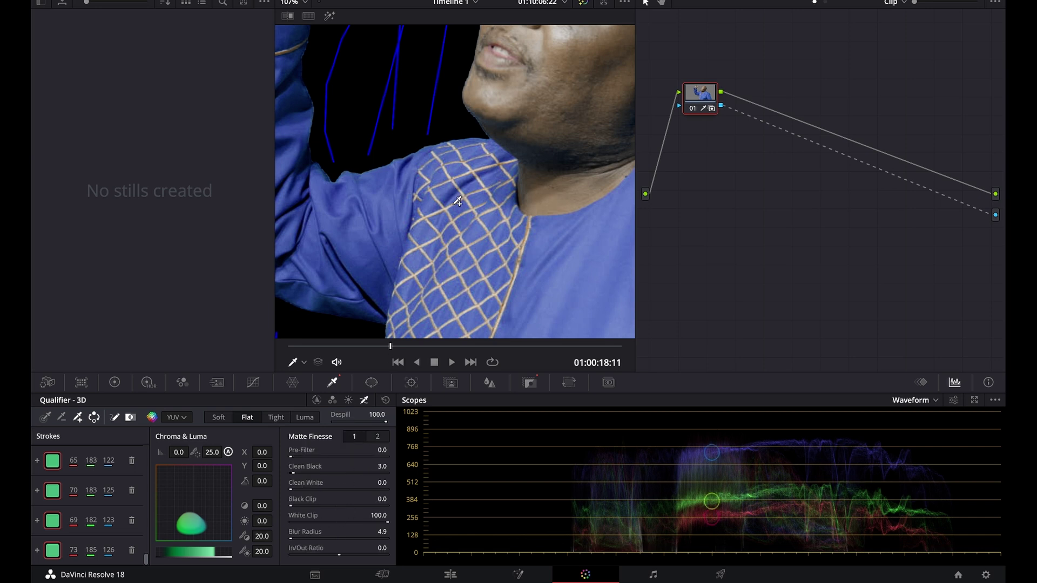
- Check the refined singer key in the enhanced viewer
key(alt+f)
scroll(564, 319, up, 3)
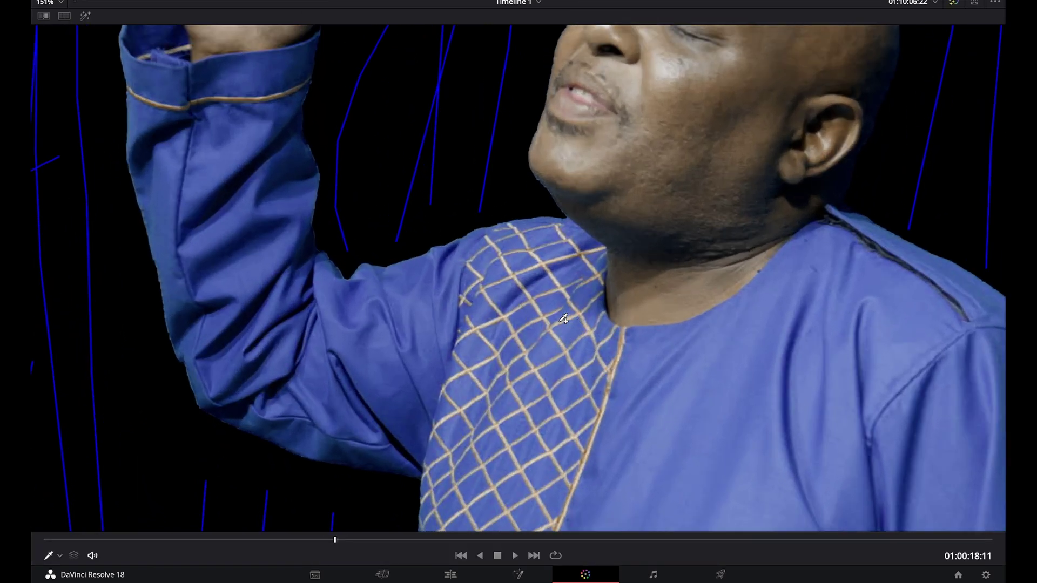
scroll(563, 319, down, 5)
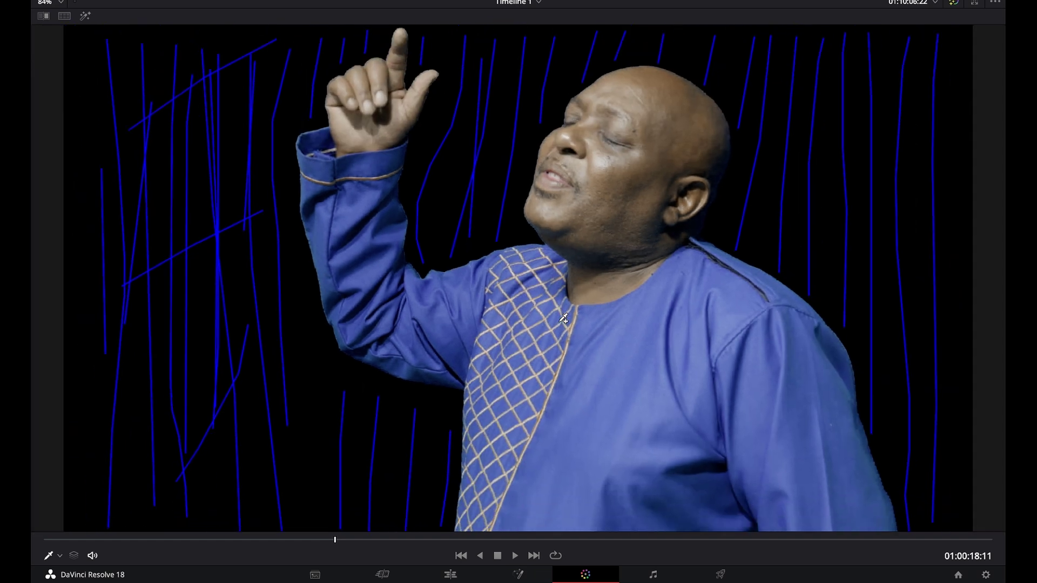
key(alt+f)
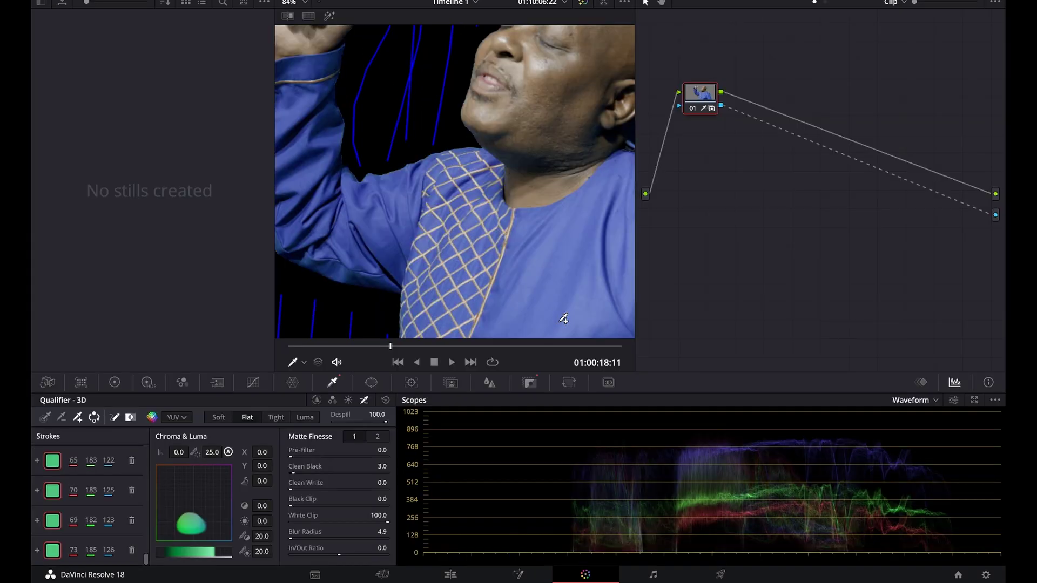
- Re-enable the V1 rainbow sky track and preview the composite full screen
click(452, 575)
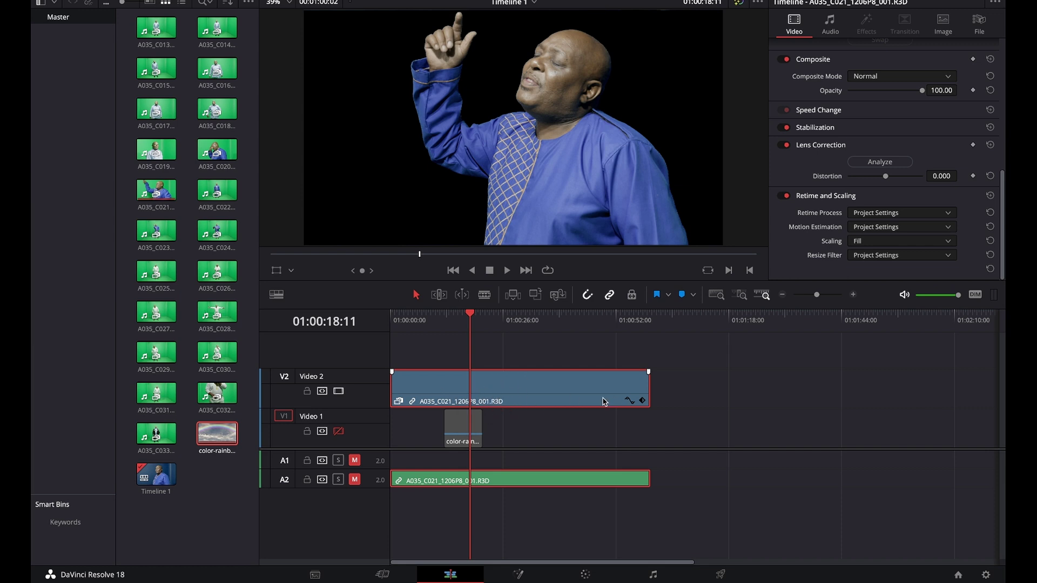
click(459, 432)
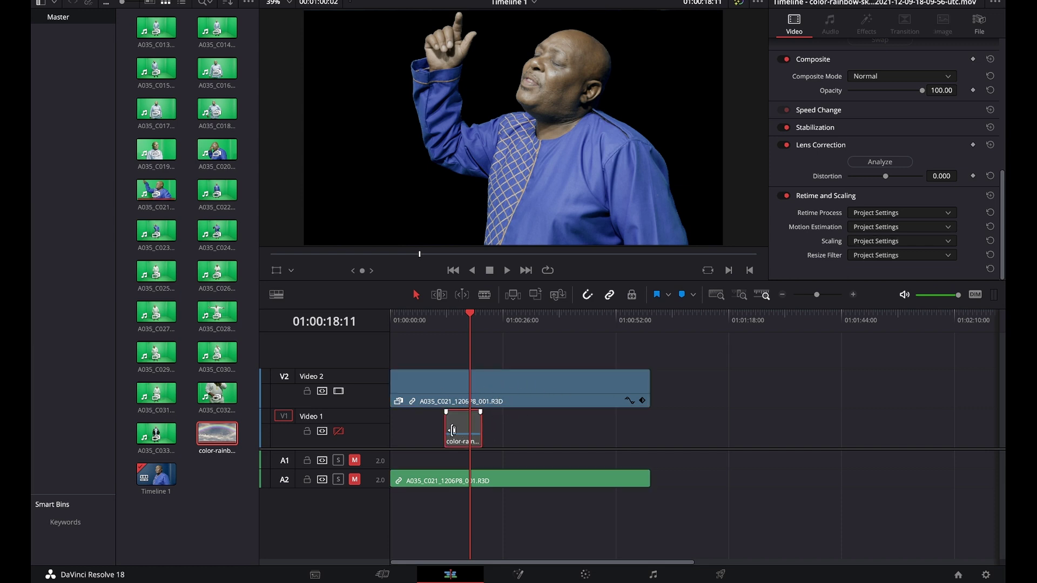
click(338, 432)
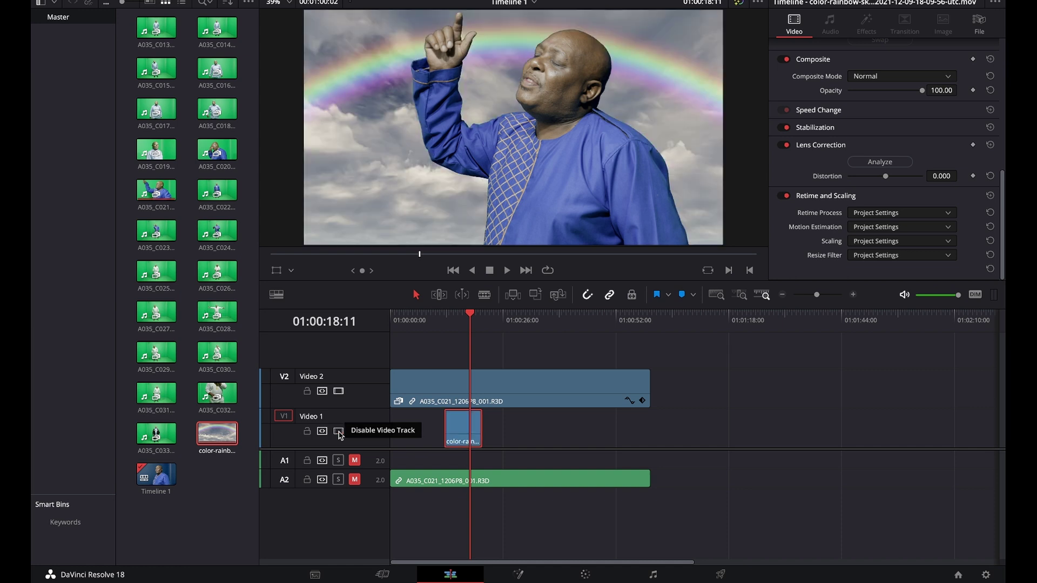
drag(476, 316, 451, 327)
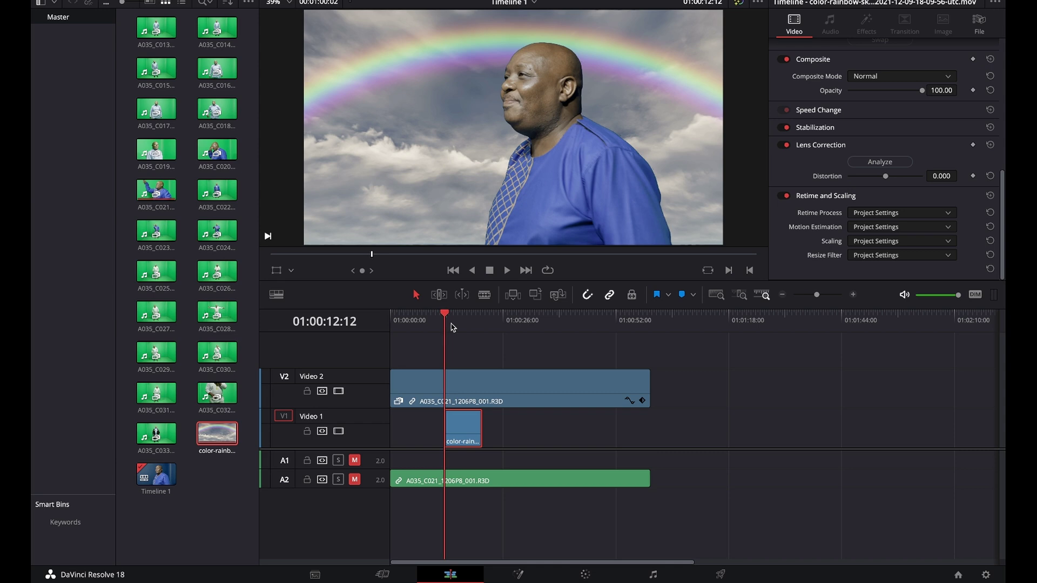
key(ctrl+f)
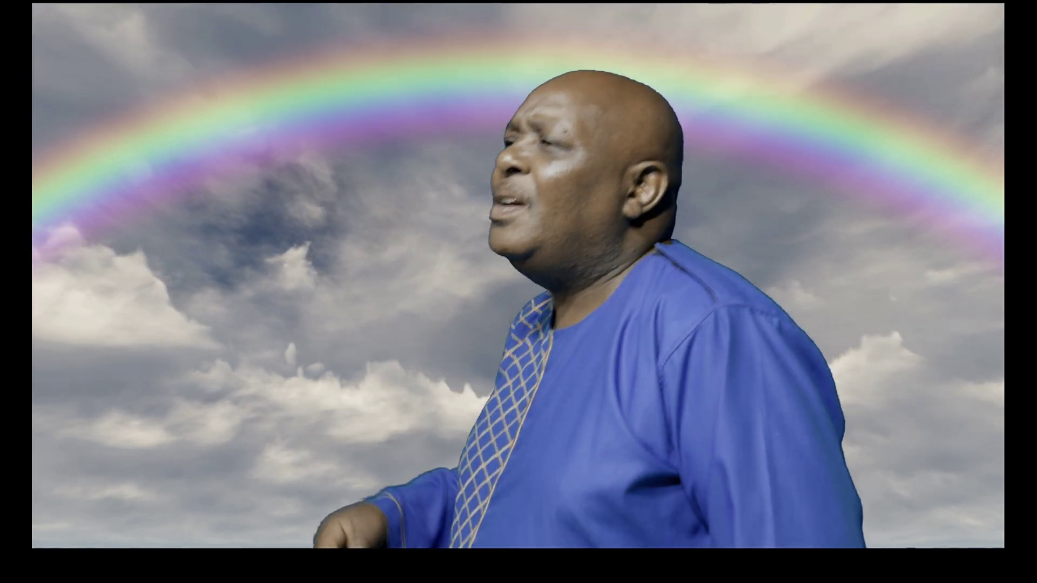
key(Escape)
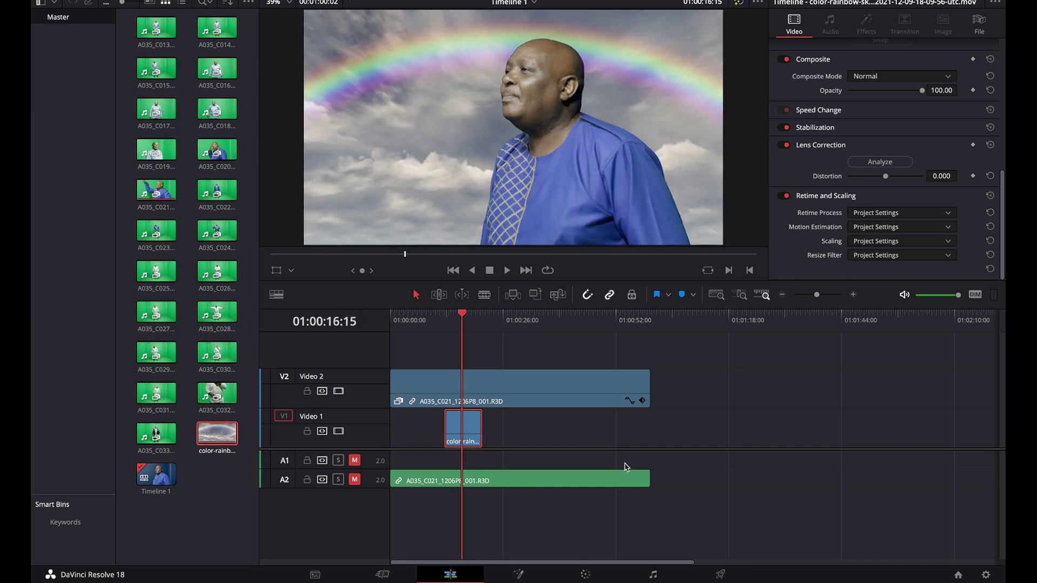
click(586, 576)
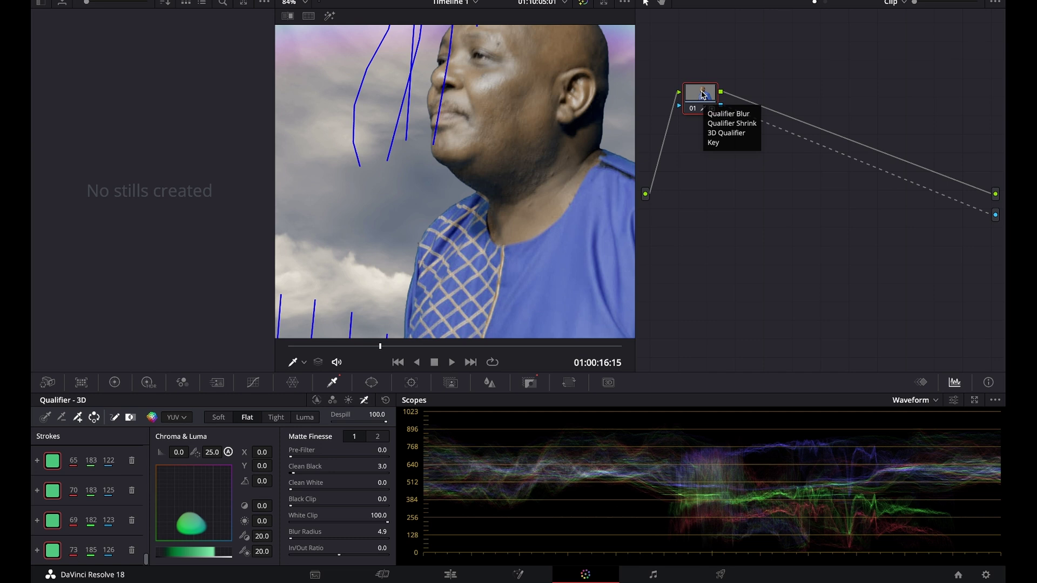
- Add serial nodes 02 and 03 with Alt+S and arrange them below and beside node 01
key(alt+s)
key(alt+s)
drag(762, 93, 702, 157)
drag(807, 100, 784, 184)
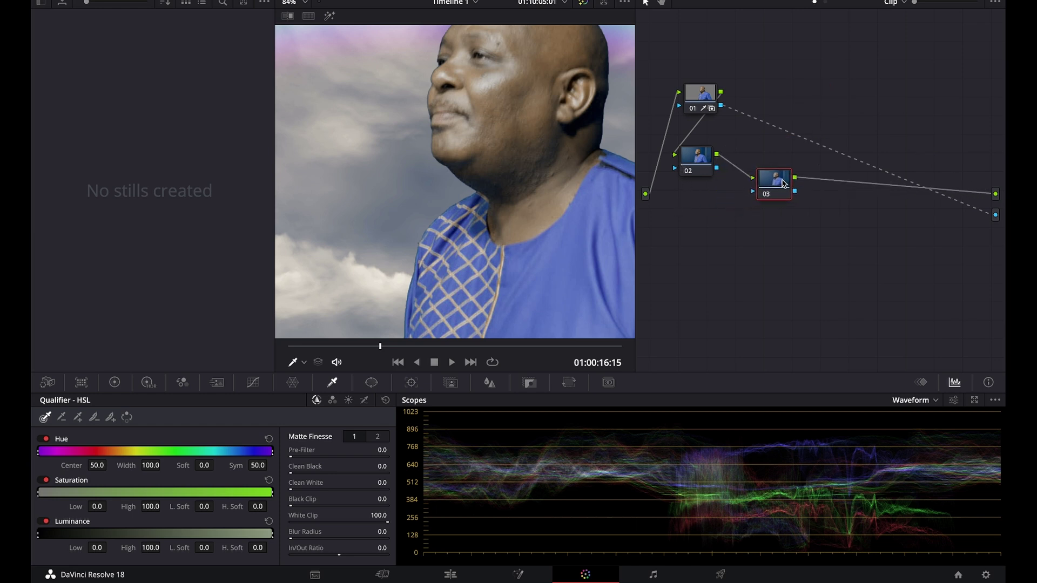